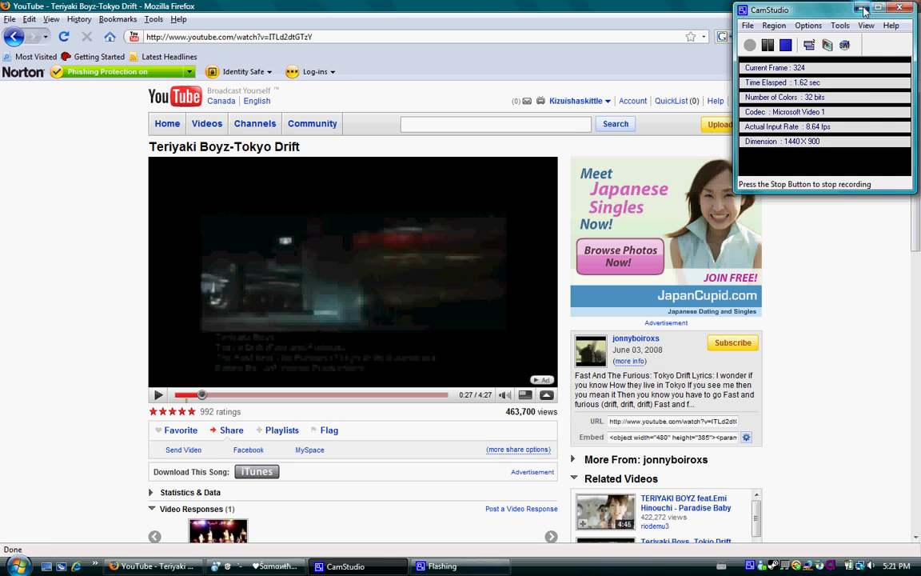
- Minimize the screen recorder and the Firefox YouTube window so the desktop is showing
click(863, 10)
click(877, 7)
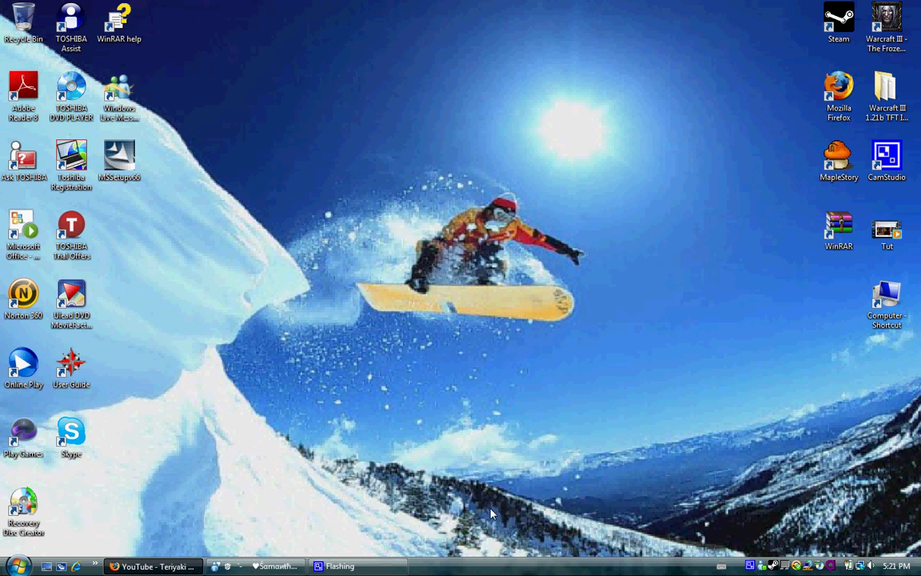
key(alt+Tab)
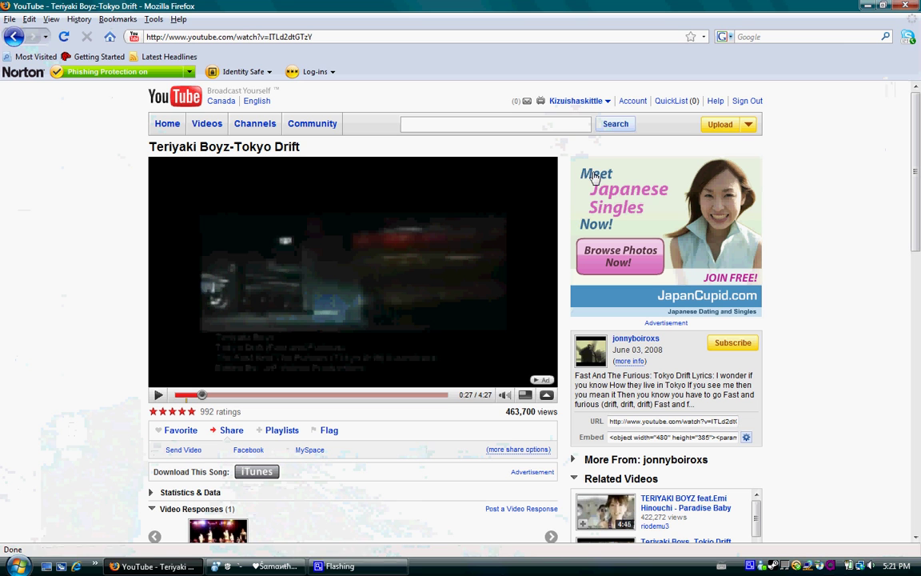
click(867, 6)
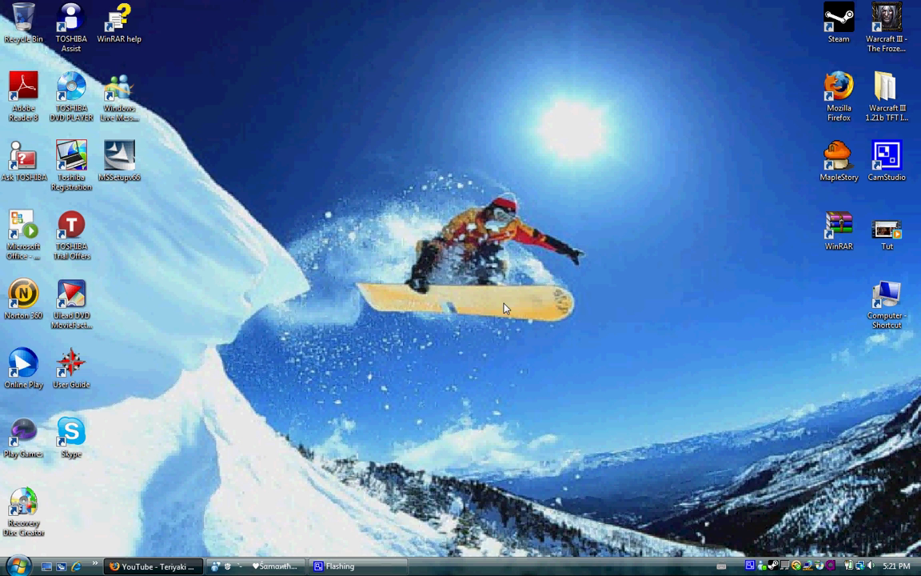
- Browse from the Start menu through Computer and drive C: into Program Files (x86)
click(18, 567)
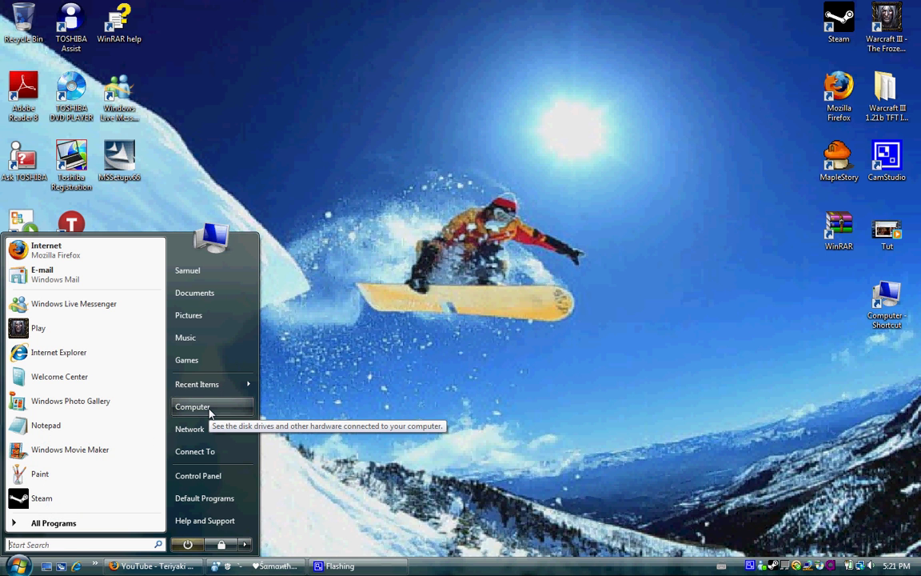
click(192, 407)
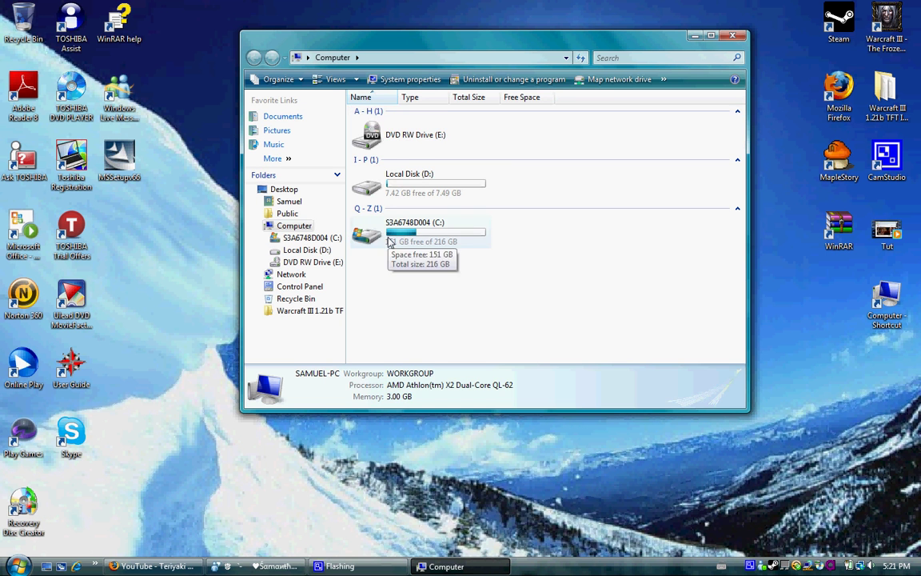
double_click(391, 240)
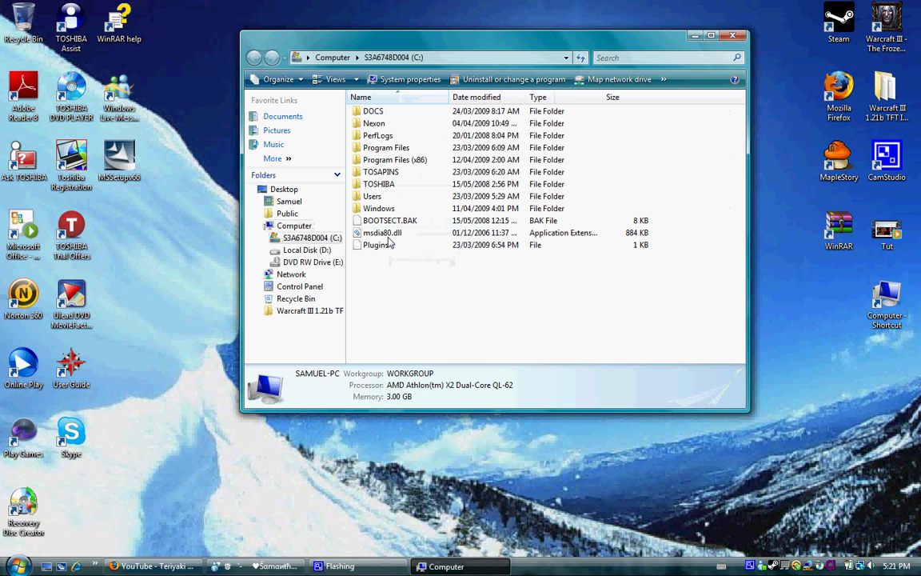
double_click(414, 163)
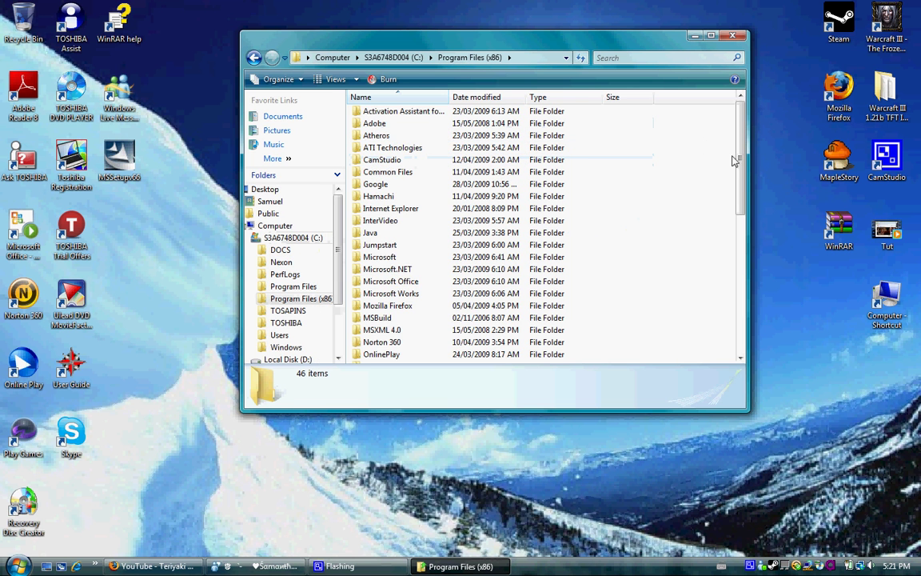
drag(734, 160, 730, 282)
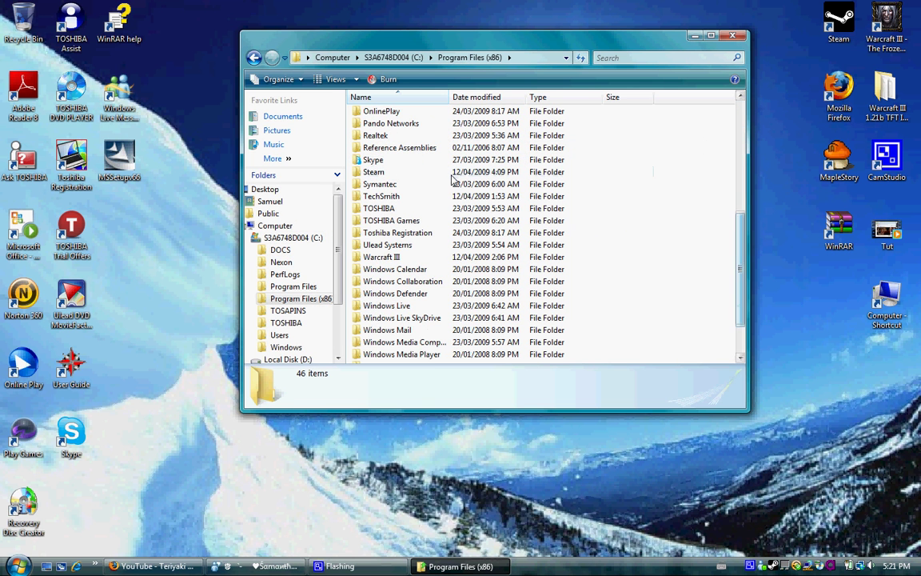
- Open the Steam folder and drag UnDeadPatch out of it onto the desktop
double_click(436, 173)
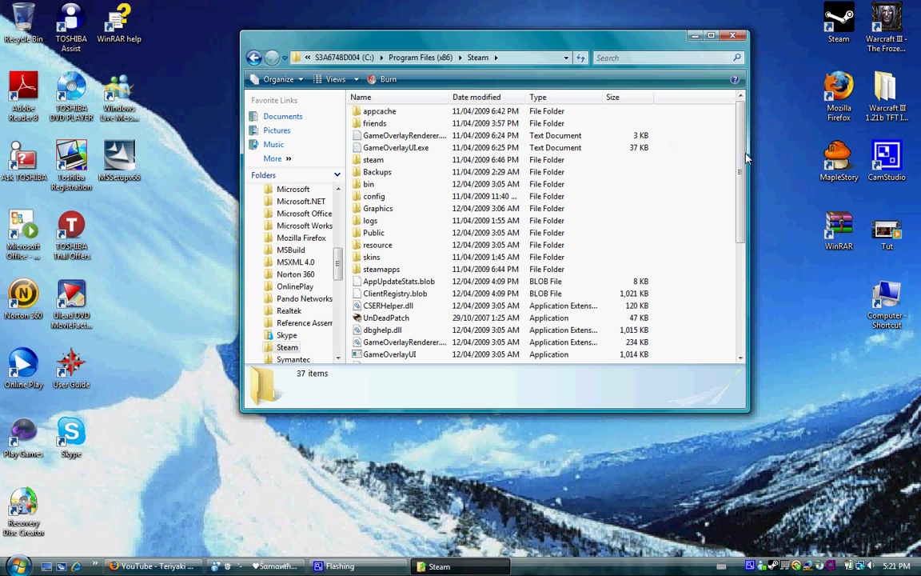
drag(743, 156, 742, 252)
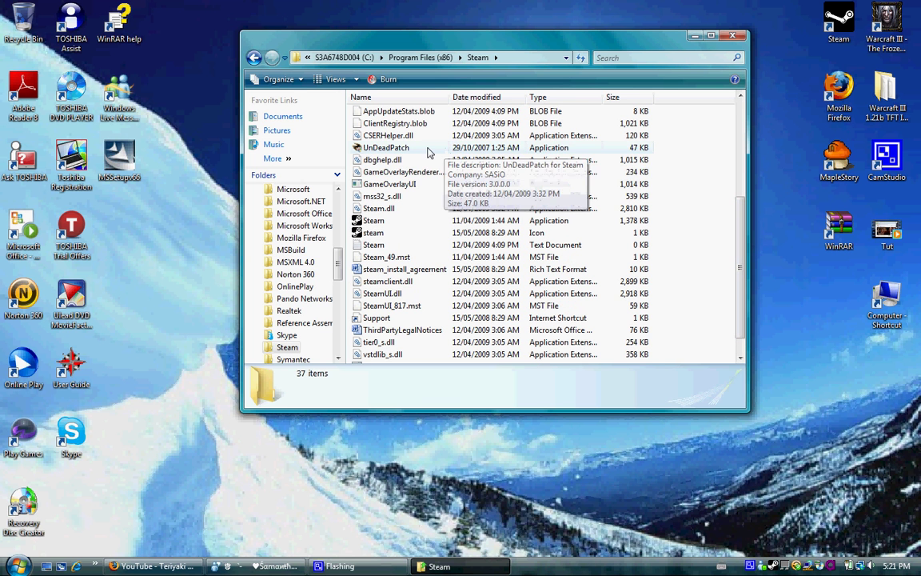
drag(430, 152, 657, 165)
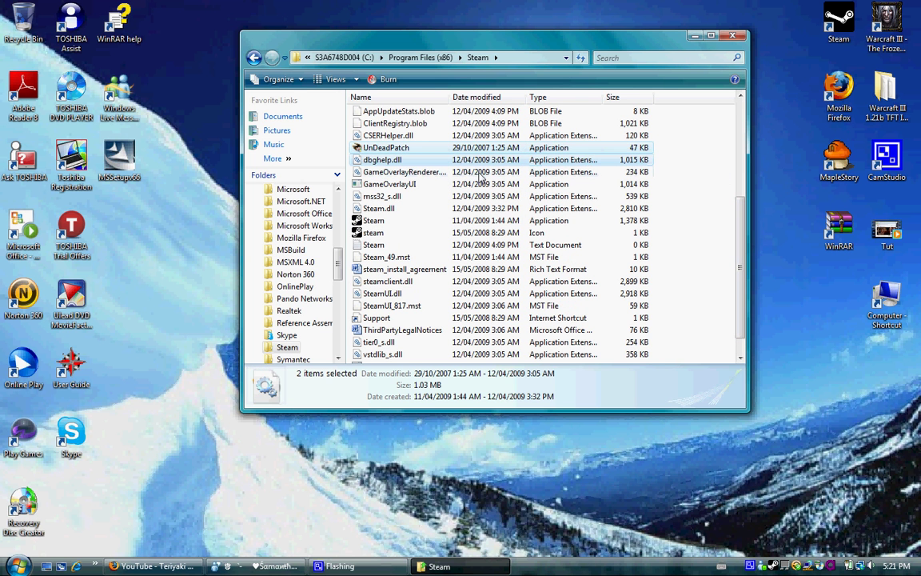
drag(376, 147, 558, 152)
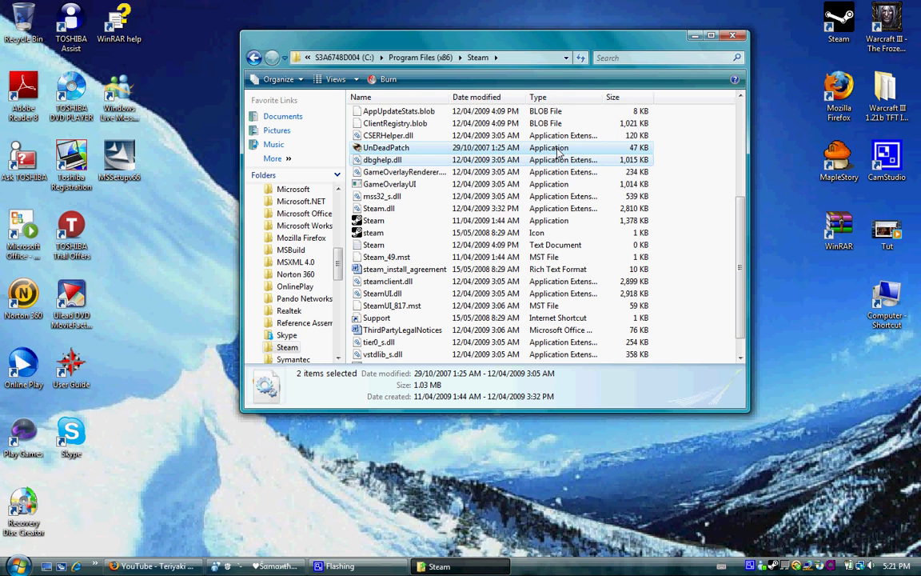
drag(355, 147, 703, 154)
click(627, 148)
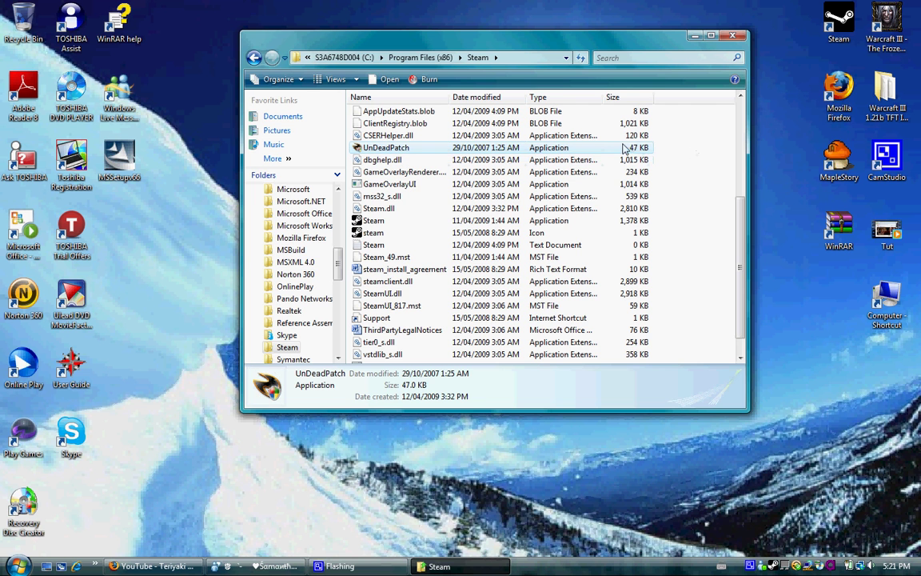
drag(627, 148, 744, 432)
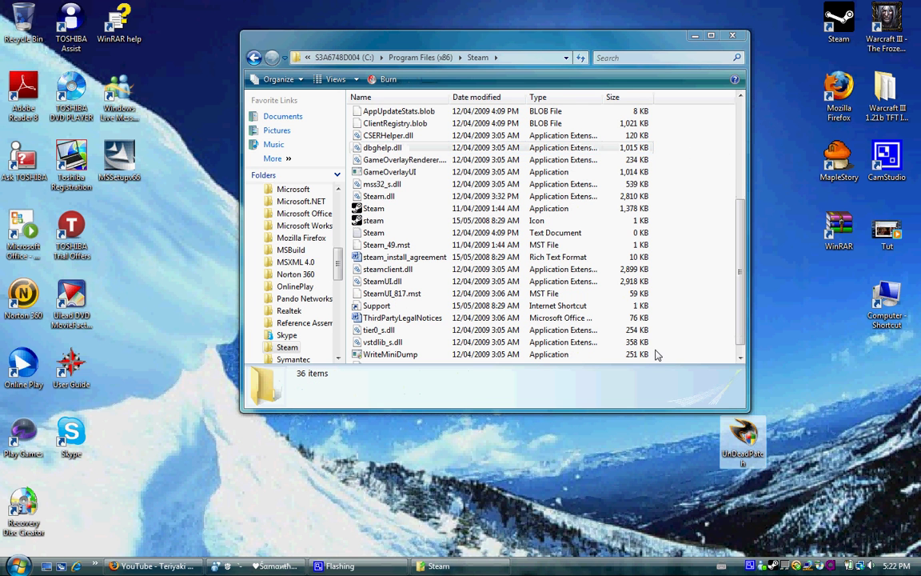
- Start Windows Live Messenger from its tray icon, then select Steam.cfg in the Steam folder
right_click(763, 567)
click(640, 540)
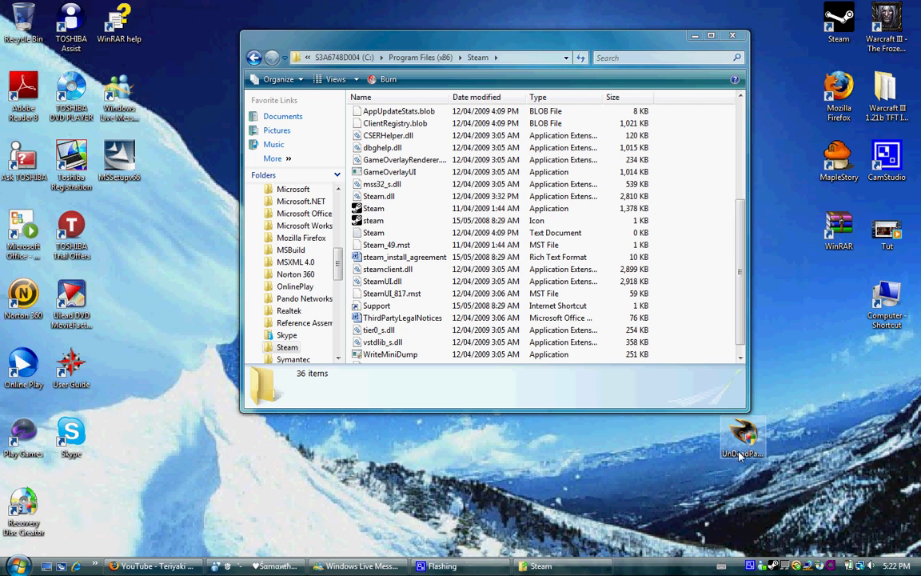
drag(741, 454, 788, 458)
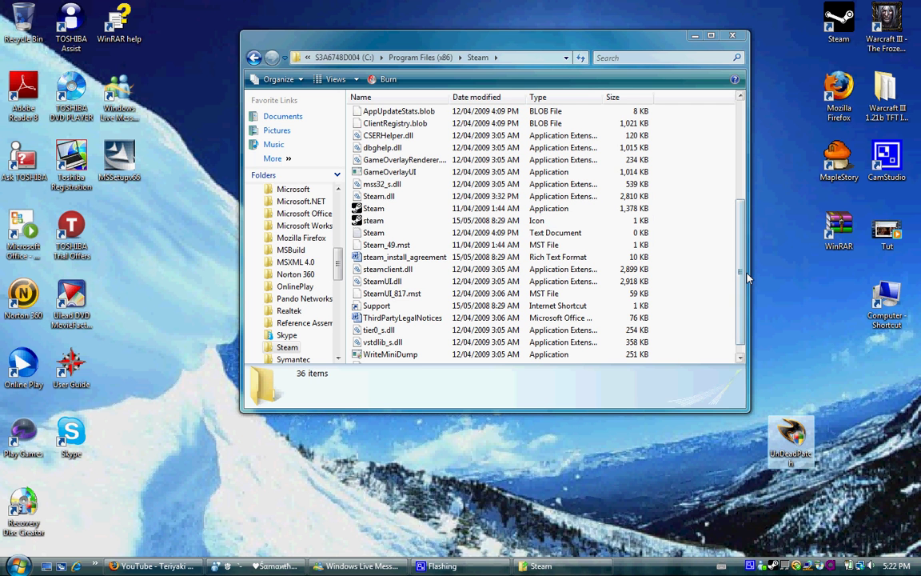
drag(742, 278, 741, 290)
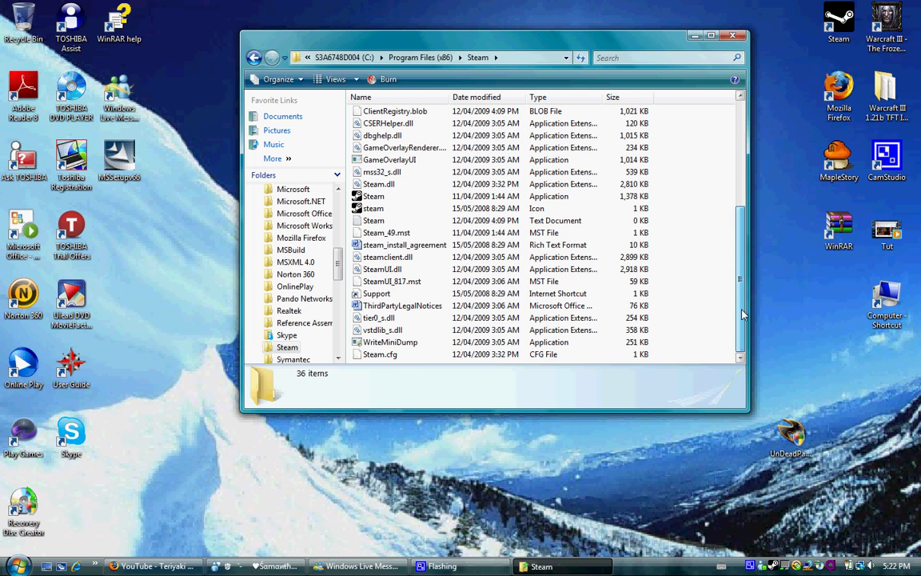
click(390, 357)
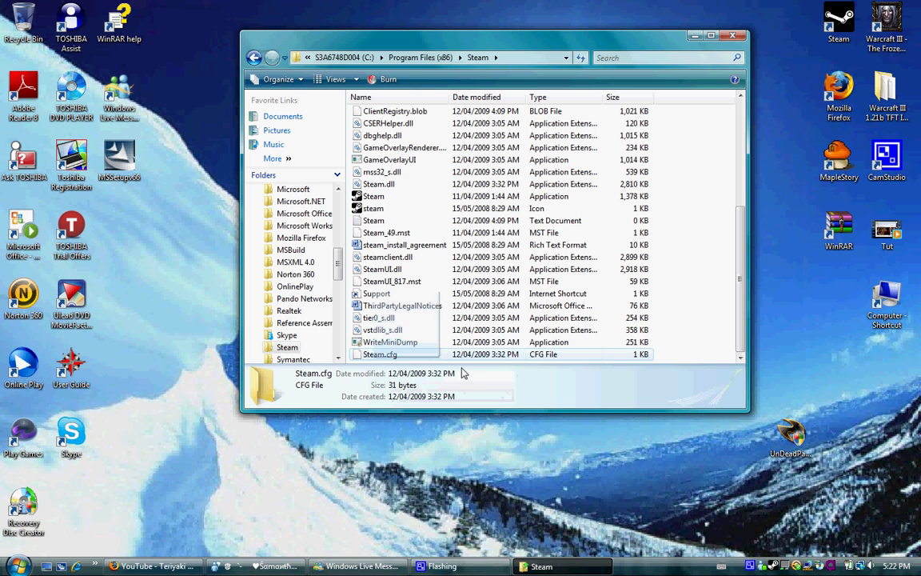
- Delete Steam.cfg and the desktop UnDeadPatch, sending both to the Recycle Bin
right_click(416, 356)
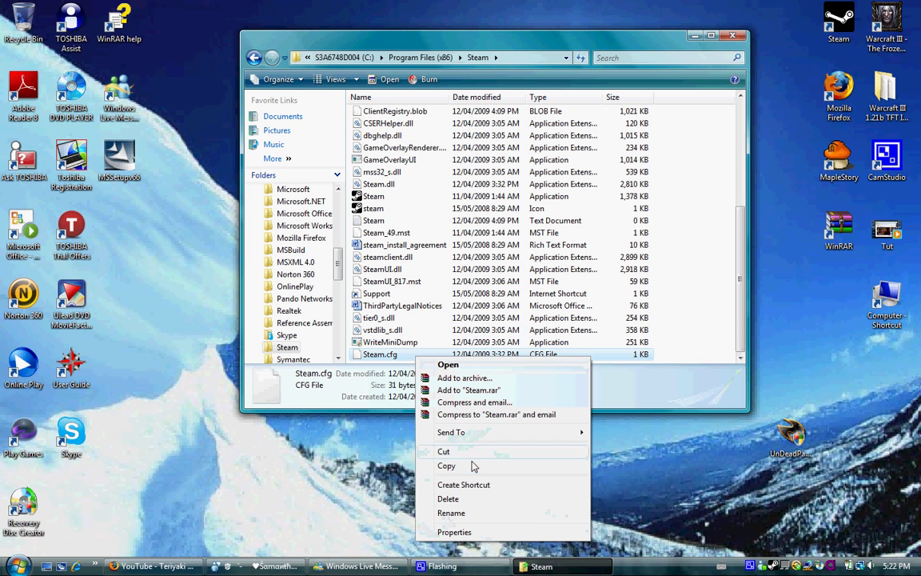
click(464, 498)
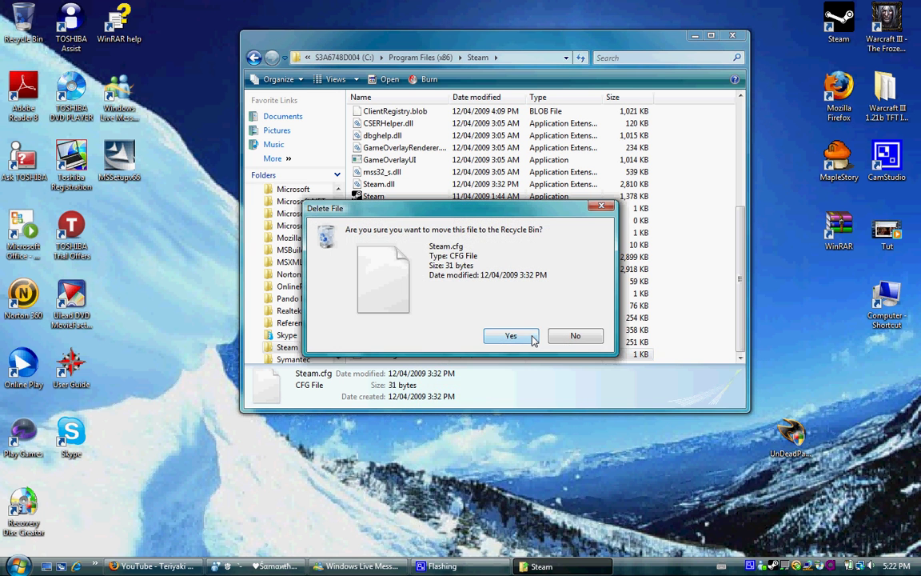
click(534, 338)
right_click(801, 428)
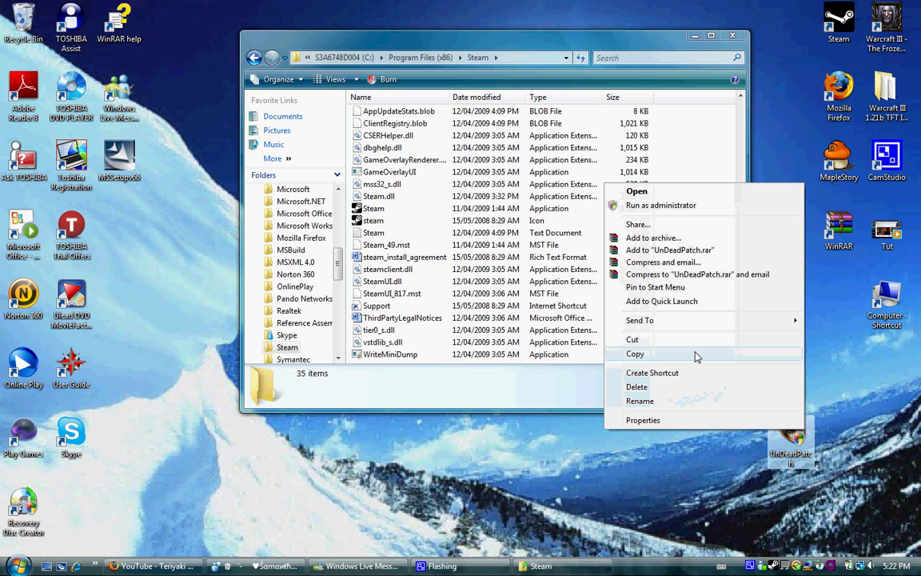
click(687, 387)
click(522, 340)
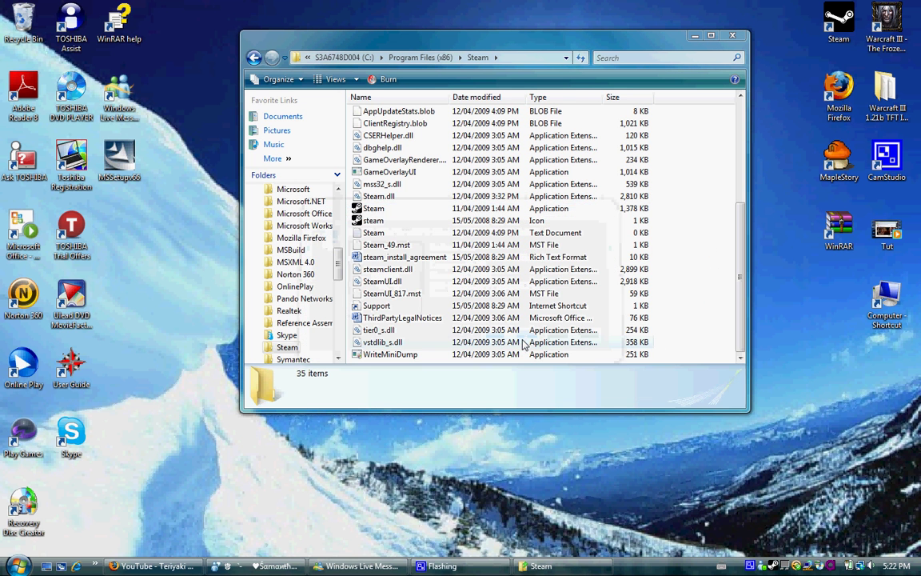
- Empty the Recycle Bin to permanently remove both files
double_click(23, 23)
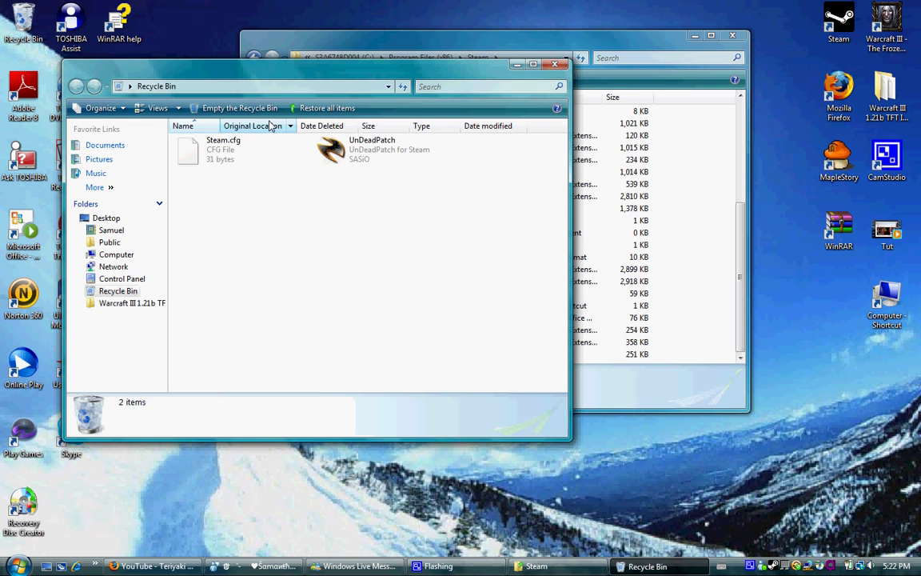
click(240, 108)
click(514, 293)
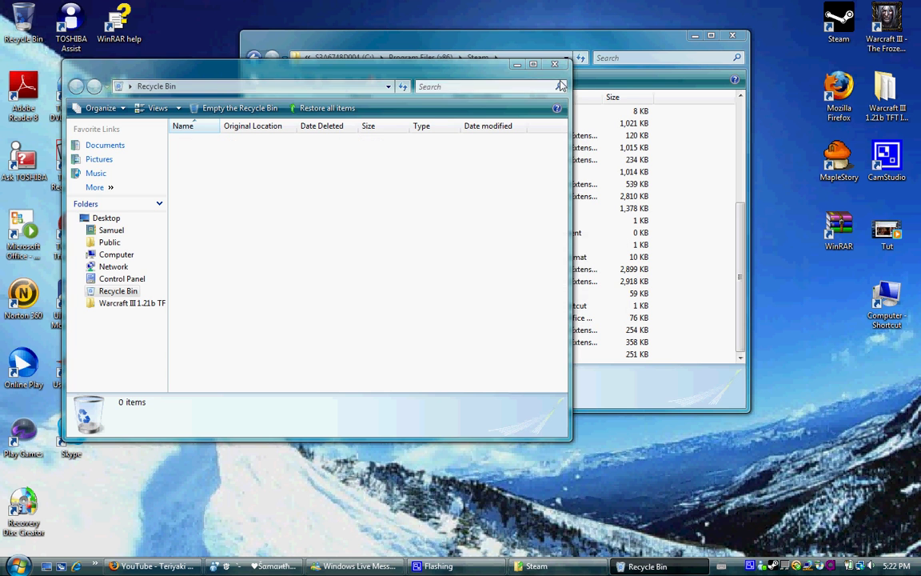
click(400, 211)
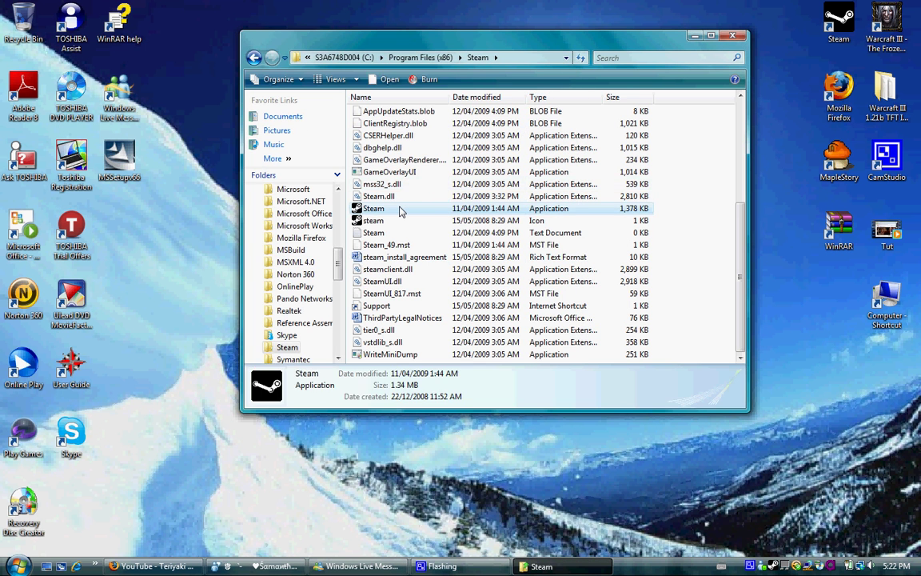
- Launch Steam, run File > Check for Steam client updates, and relaunch it to install
double_click(400, 211)
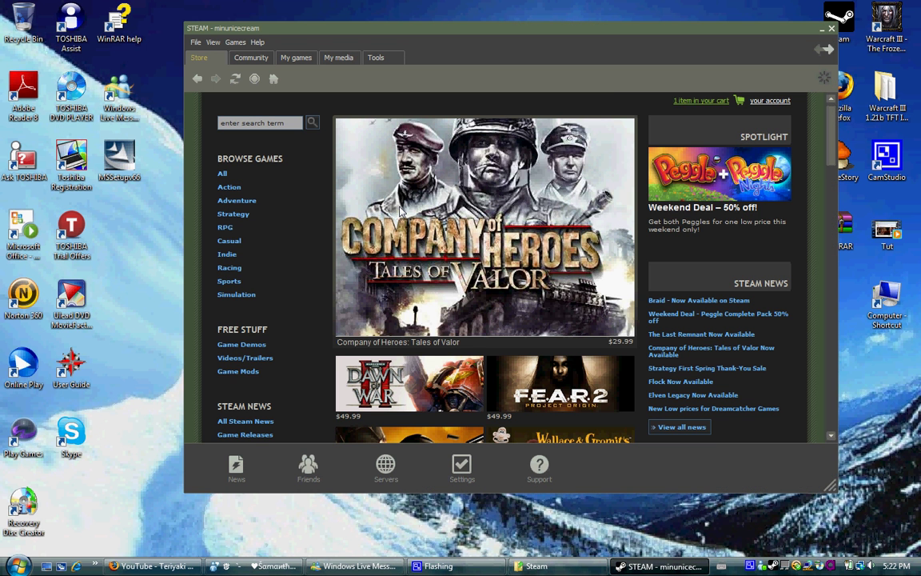
click(194, 41)
mouse_move(213, 42)
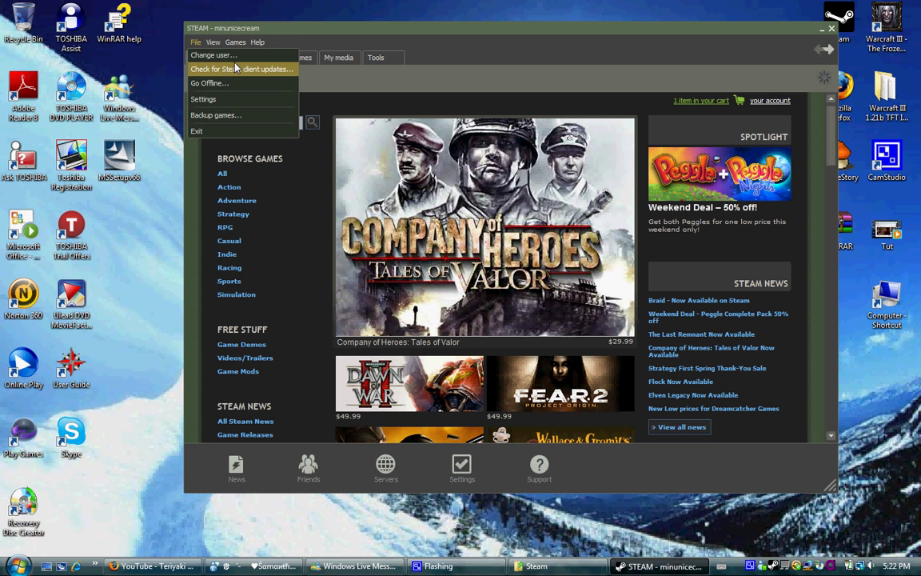
click(193, 116)
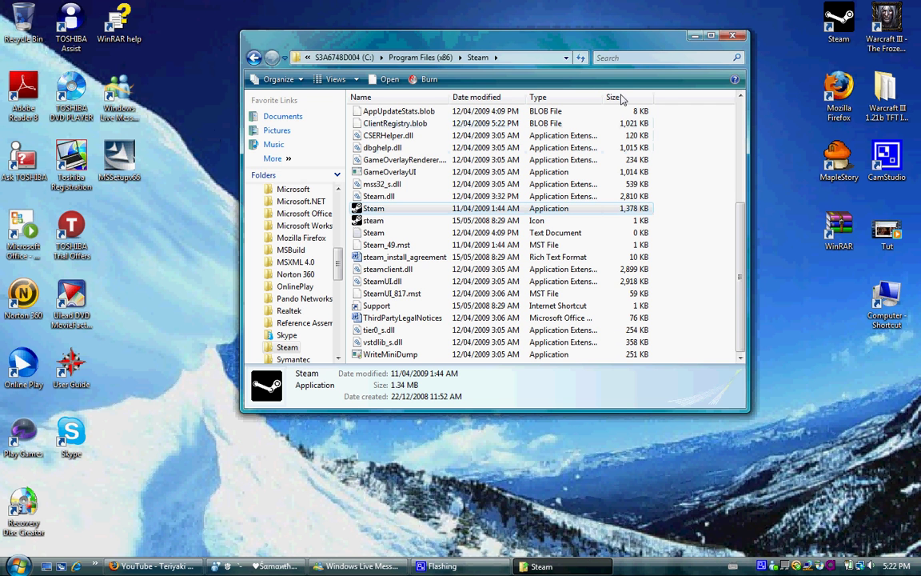
double_click(453, 211)
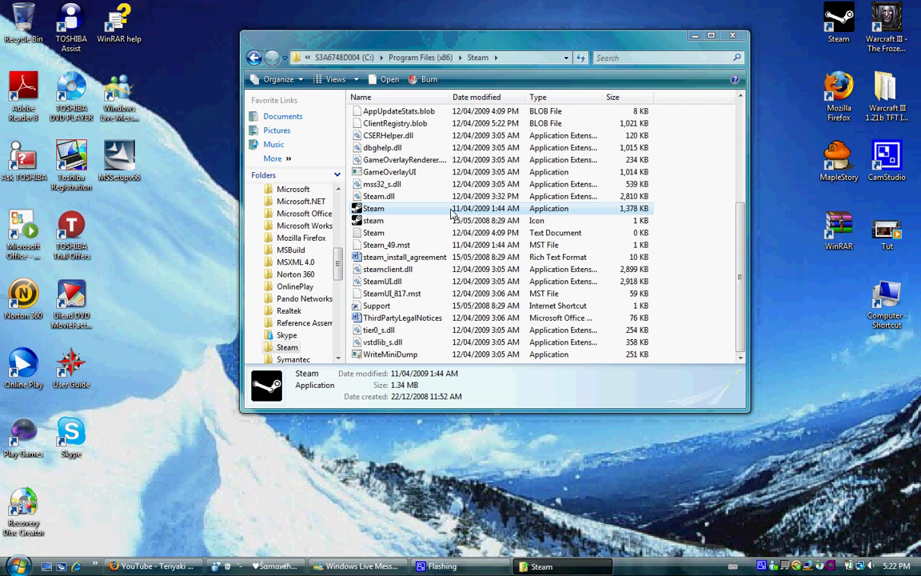
click(695, 35)
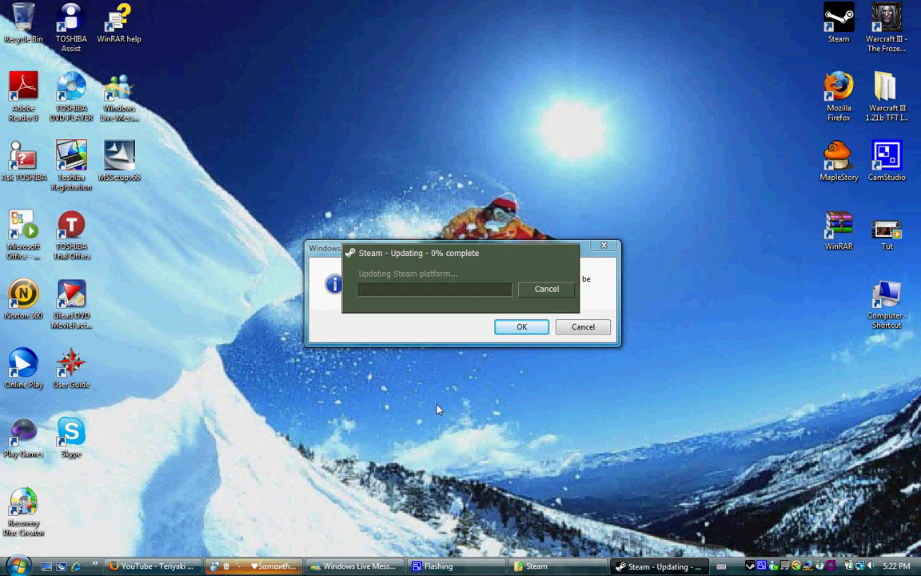
- Tuck away the Messenger chat window and confirm signing out of Windows Live Messenger
click(432, 330)
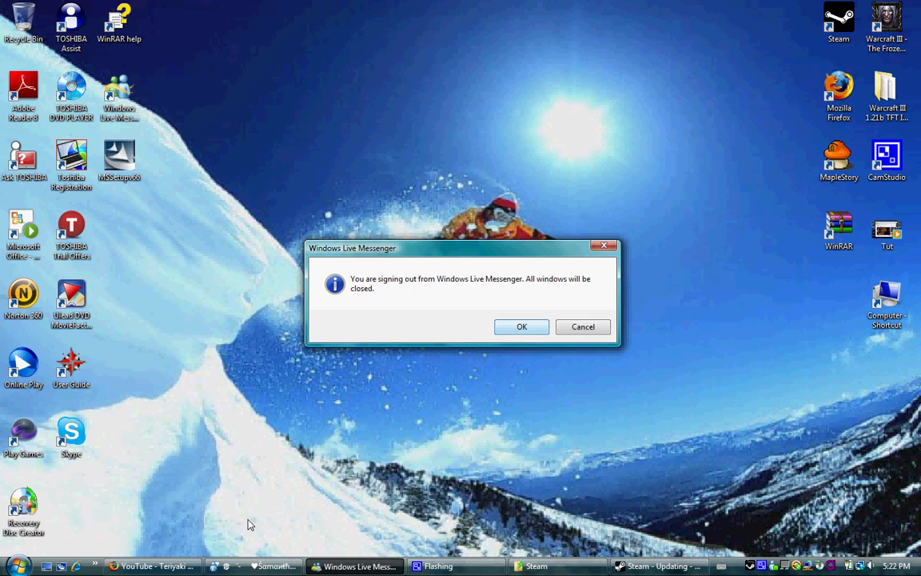
click(252, 565)
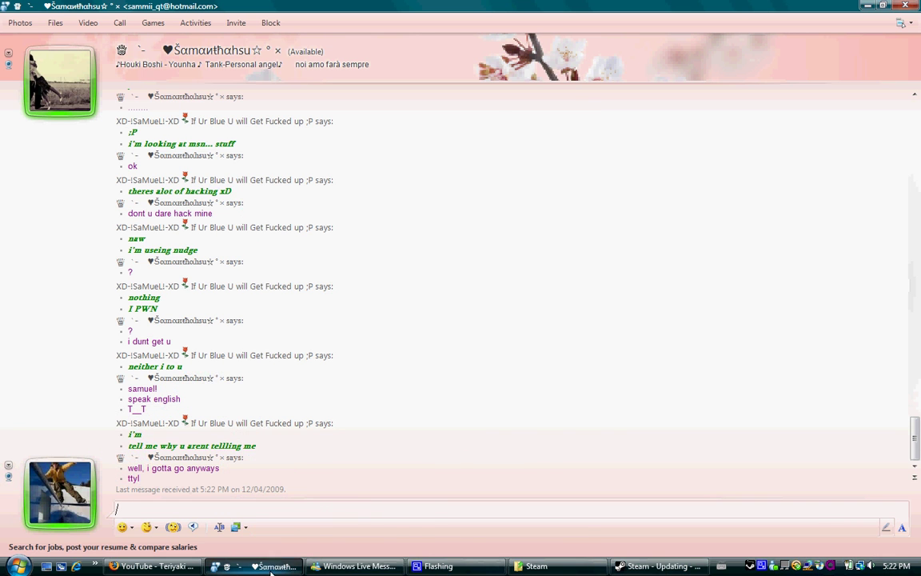
click(264, 565)
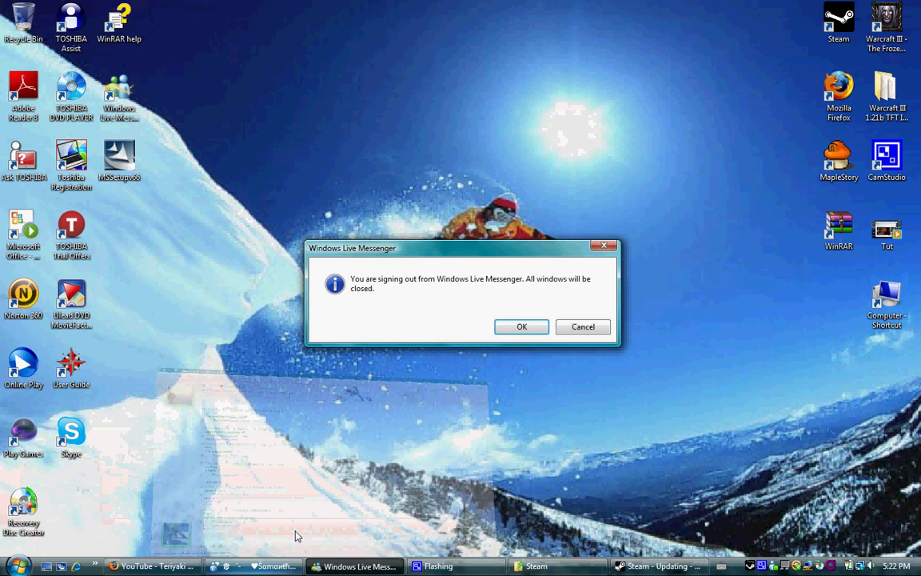
click(513, 333)
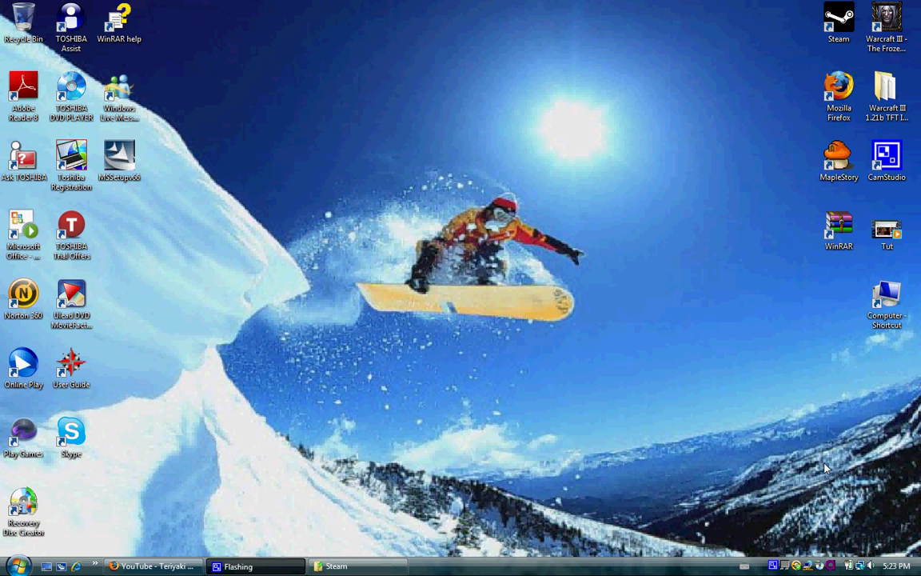
- Bring the reconnected Steam client forward and close its Update News window
right_click(340, 565)
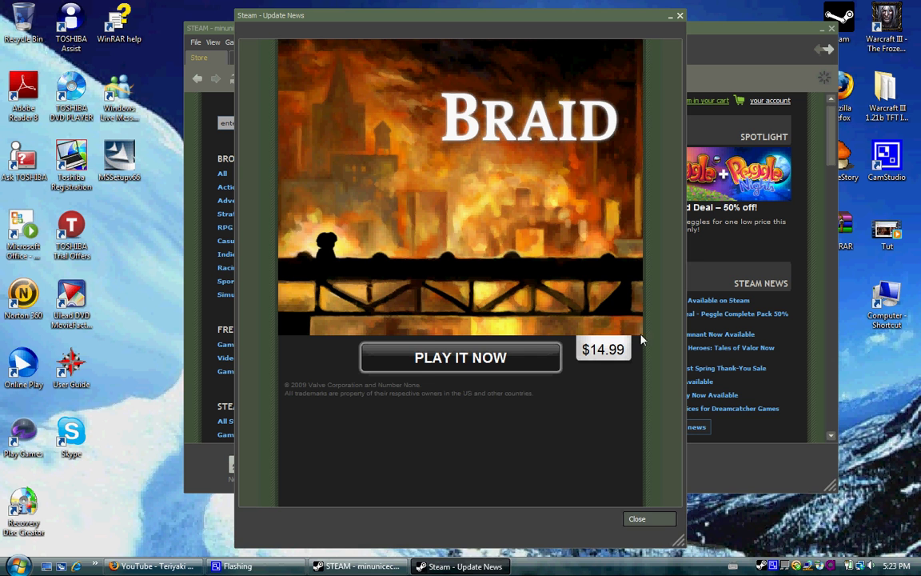
click(645, 518)
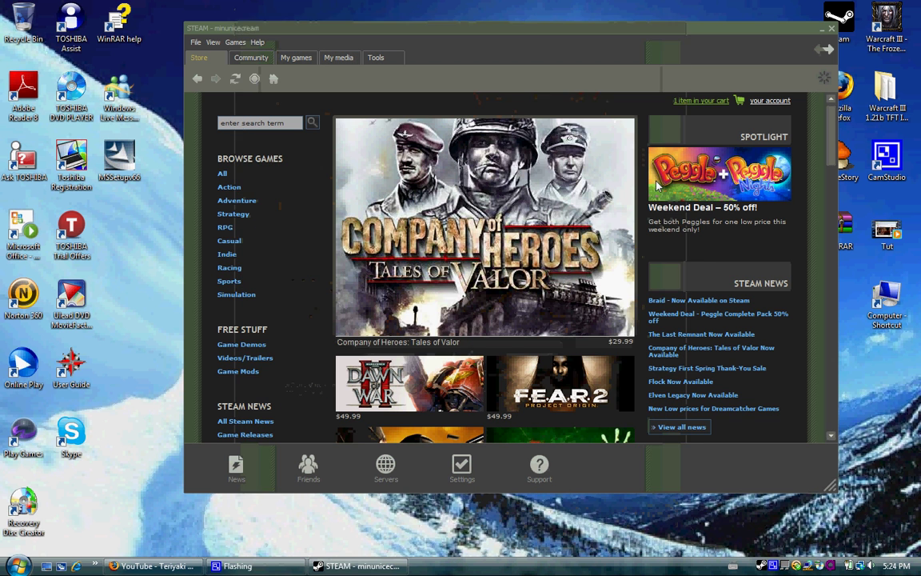
- Check My games, then return to the Steam store and search for 'gmod'
click(290, 58)
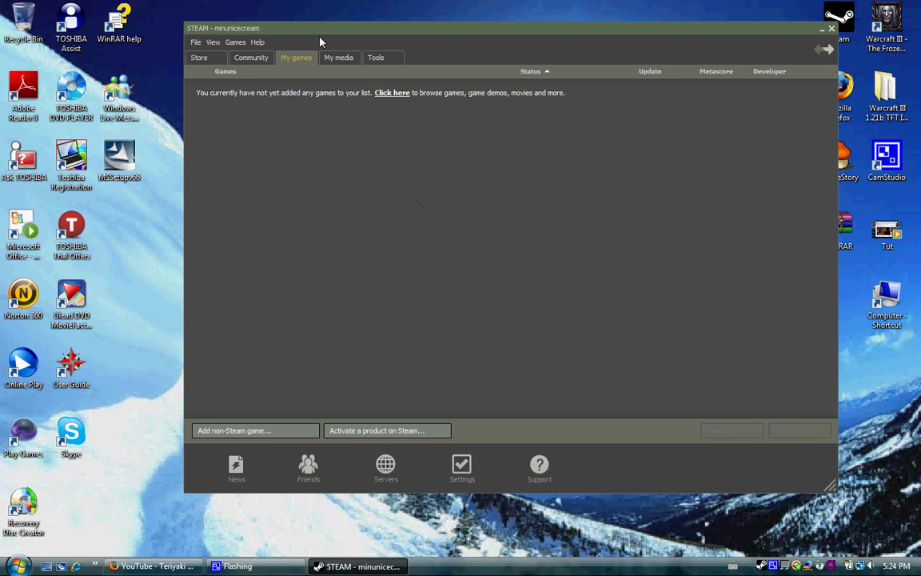
click(205, 60)
click(287, 126)
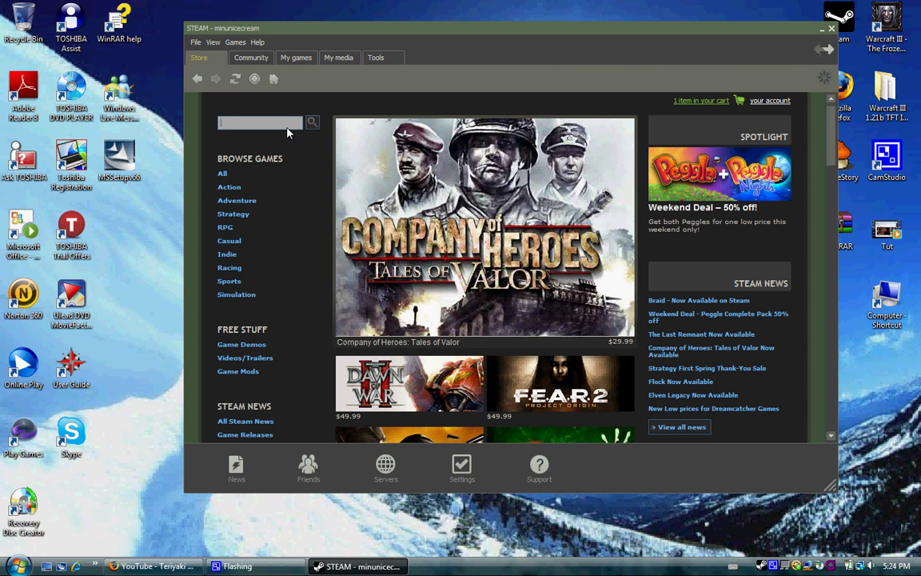
text(gmod)
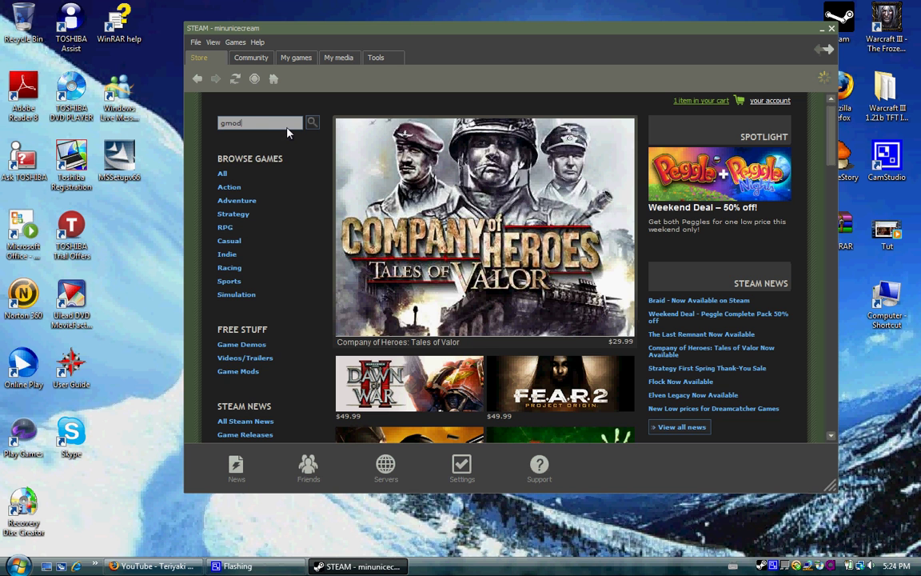
key(Return)
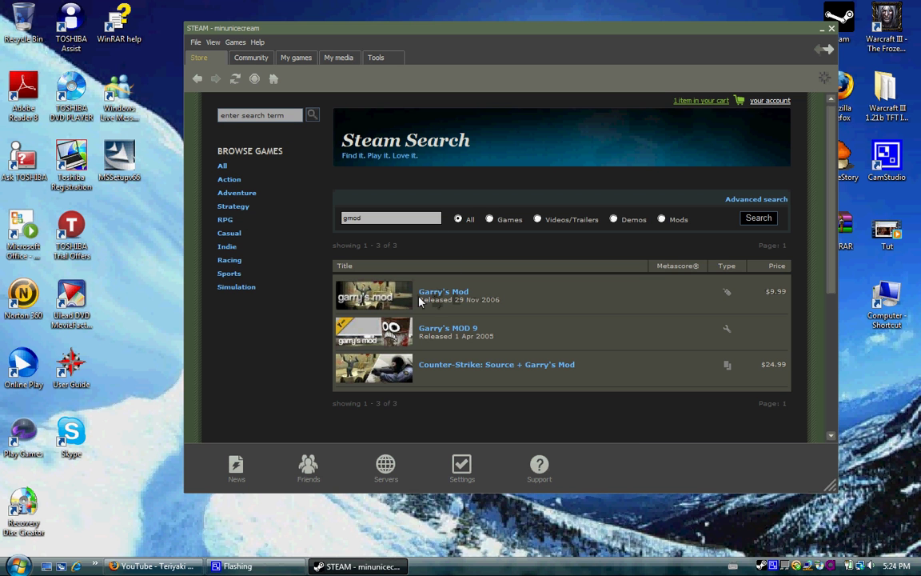
- Open and scroll the Garry's Mod ($9.99) page, close Steam, and bring up CamStudio
click(444, 297)
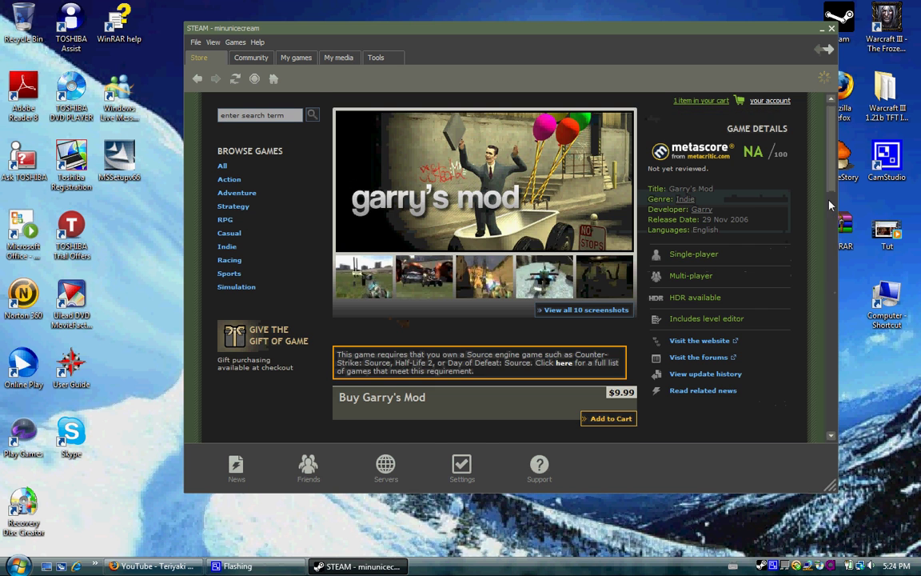
scroll(498, 242, down, 1)
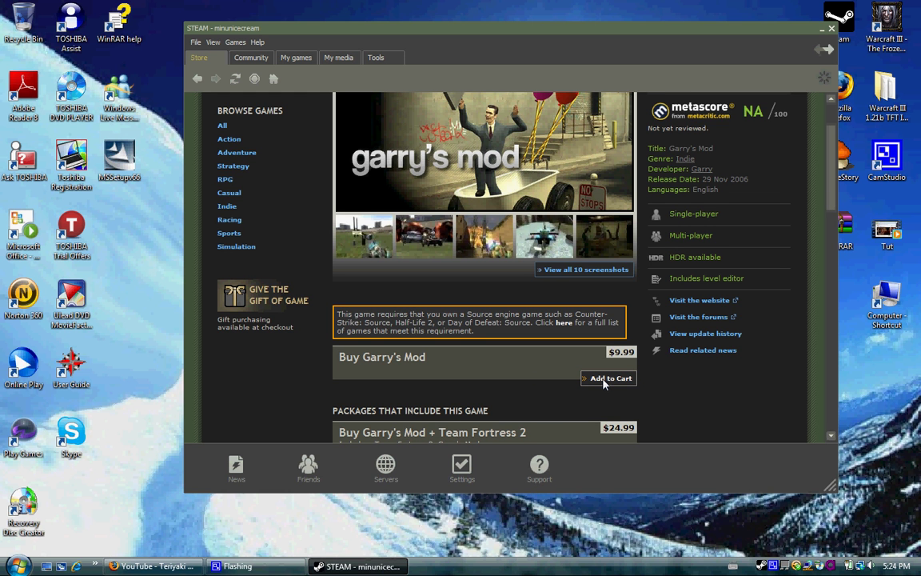
click(831, 30)
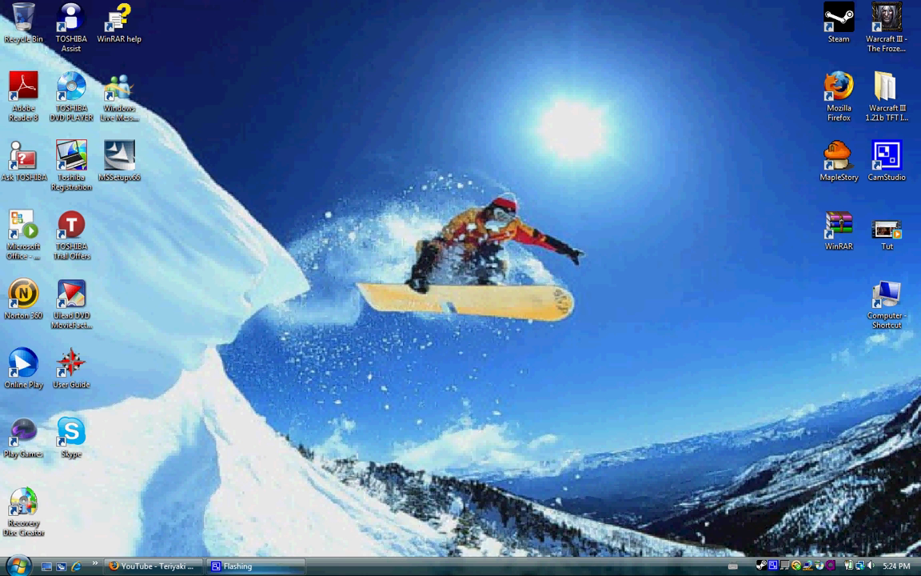
click(778, 566)
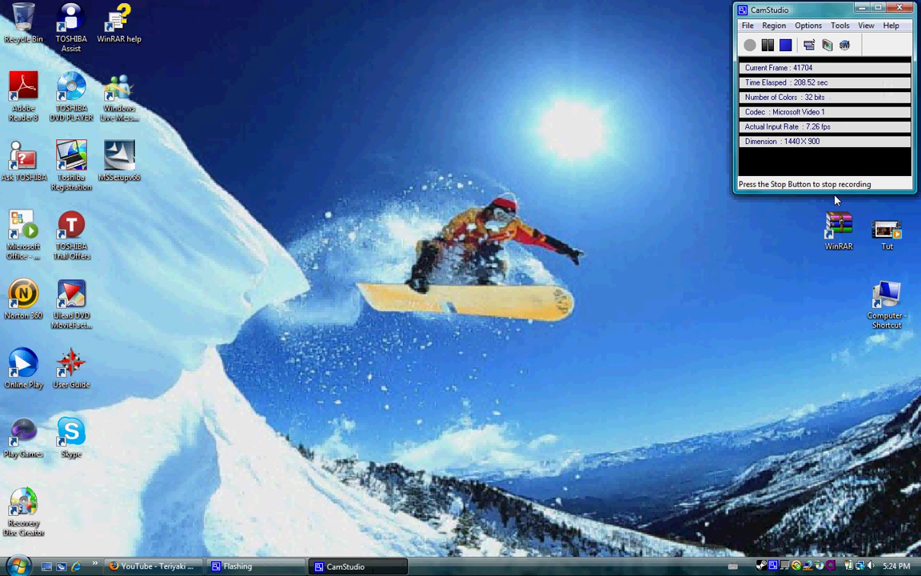